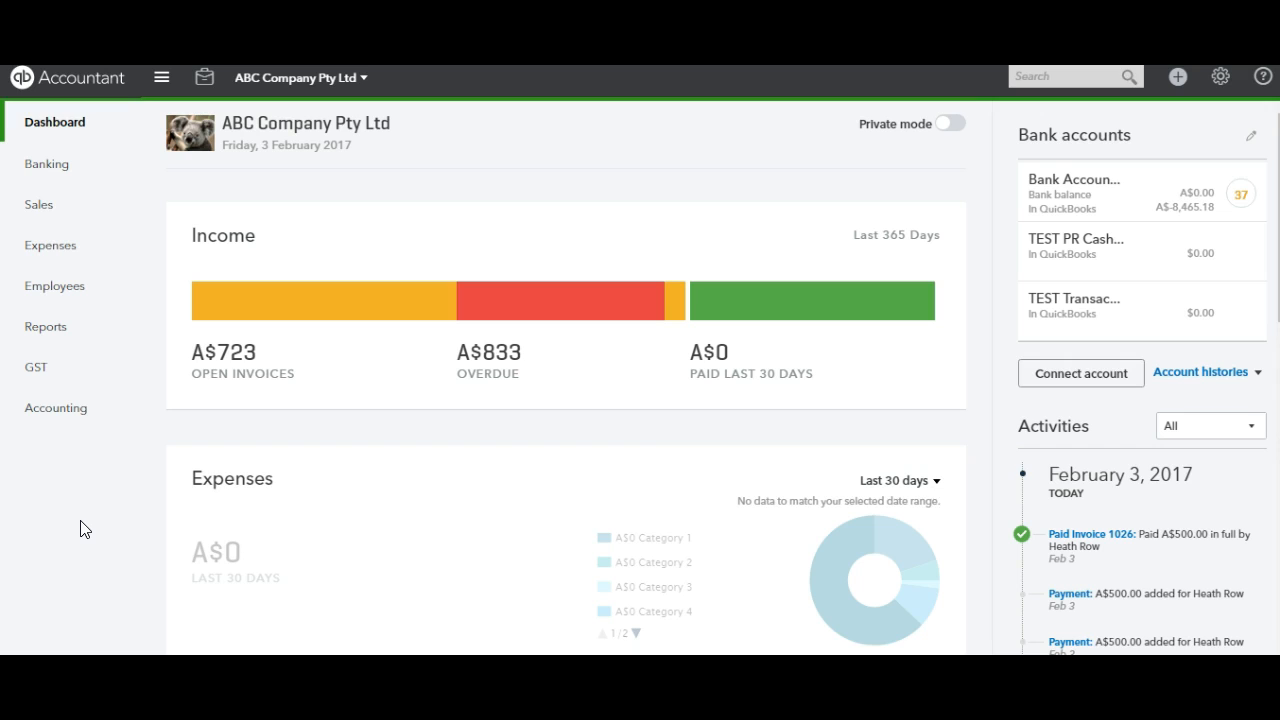
Step: Go to the bank feed of Bank Account 1 and expand the 19/01/2017 A$500.00 deposit for review
left_click(63, 541)
left_click(62, 174)
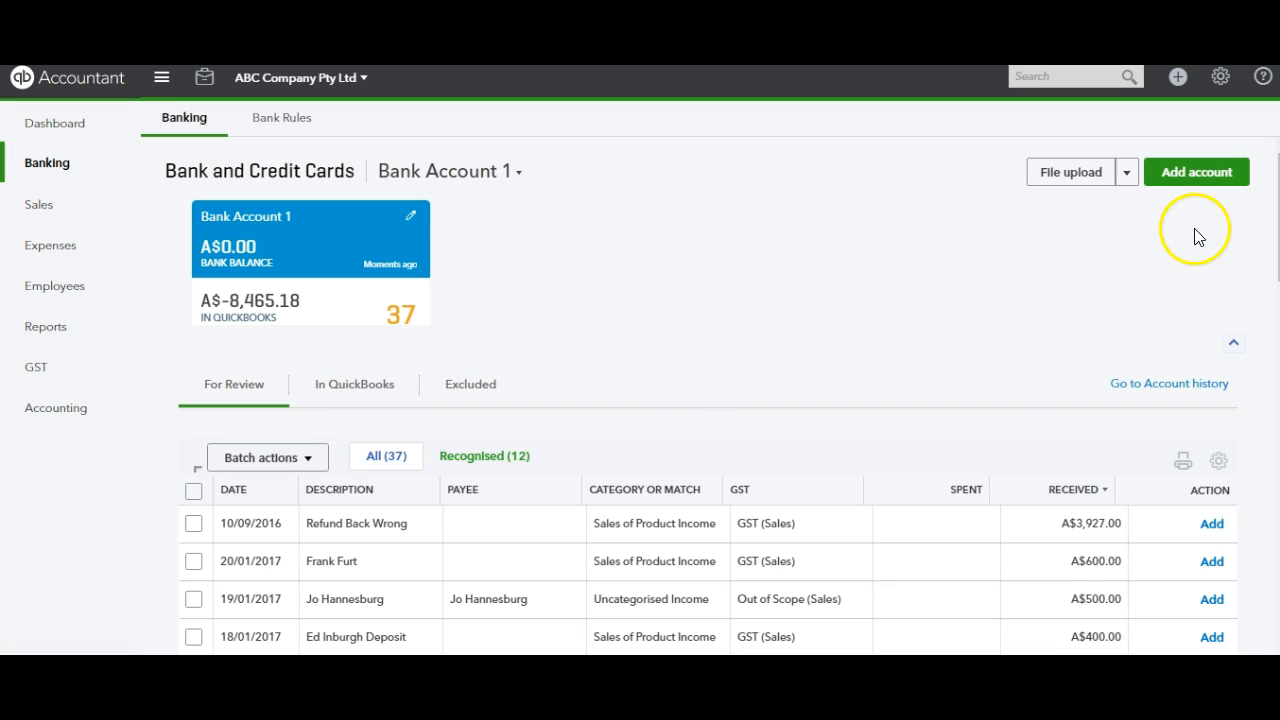
scroll(708, 395, "down", 3)
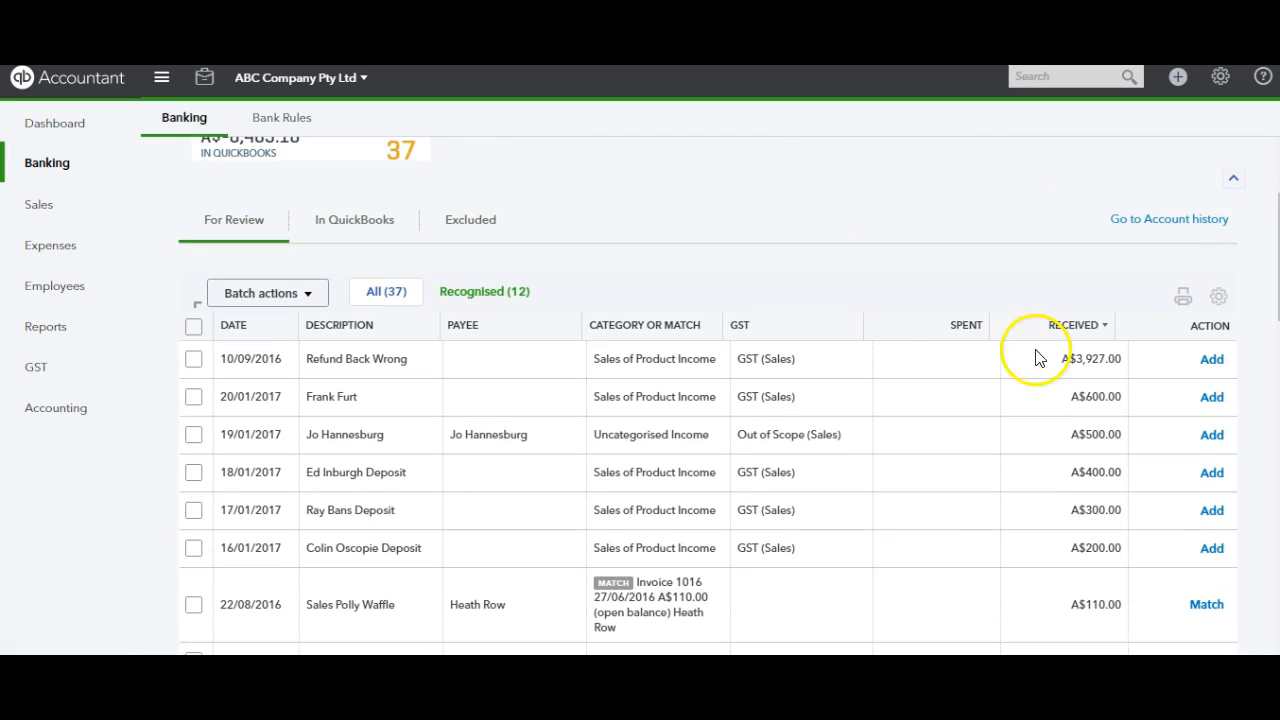
left_click(478, 438)
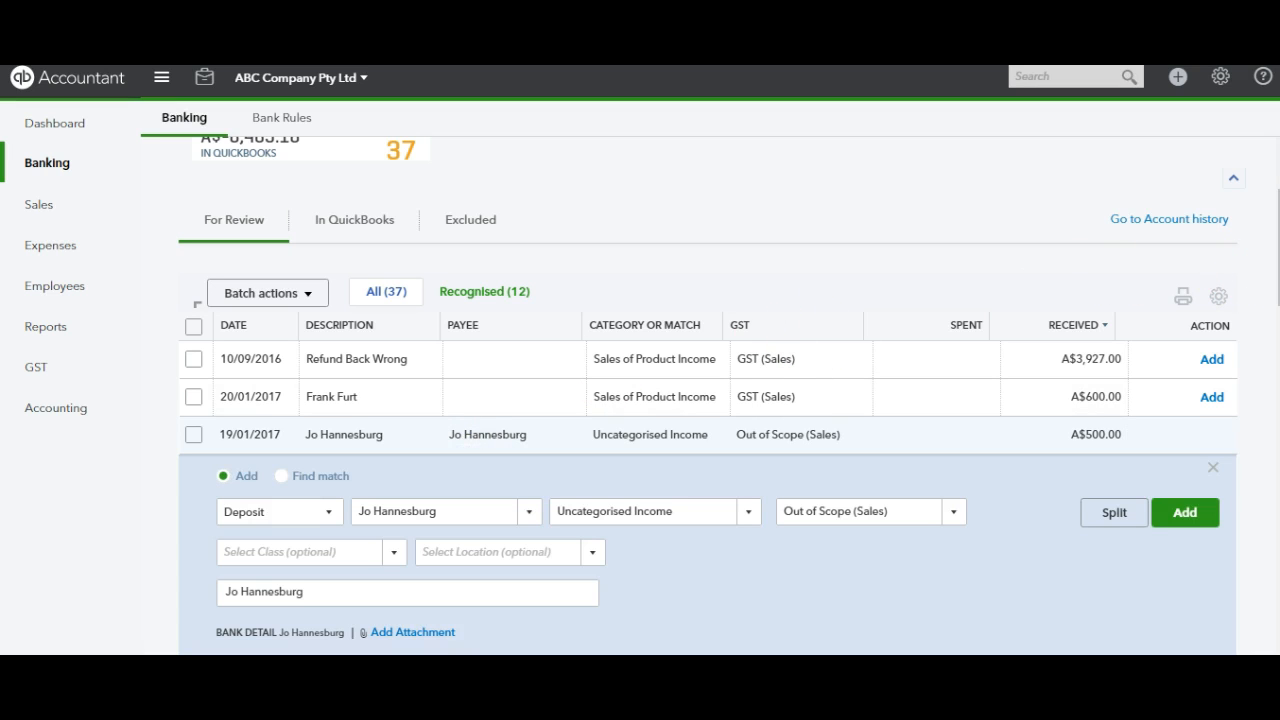
scroll(708, 400, "down", 5)
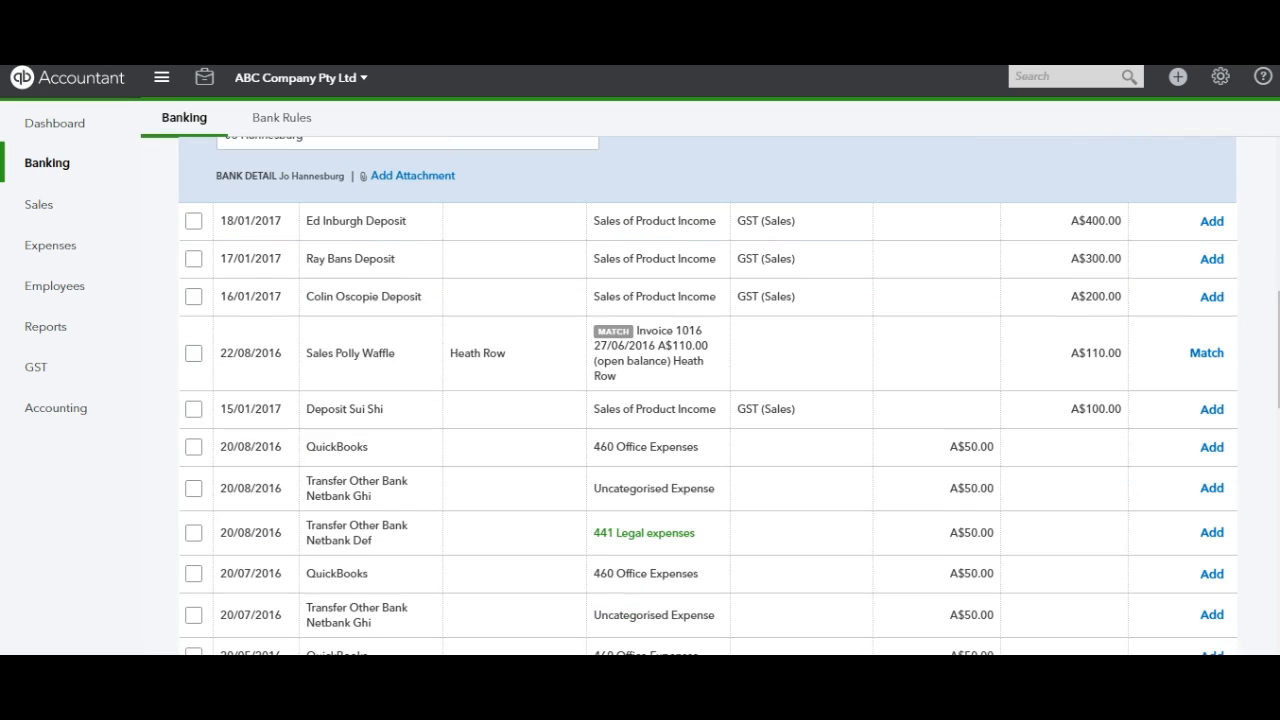
scroll(708, 396, "up", 3)
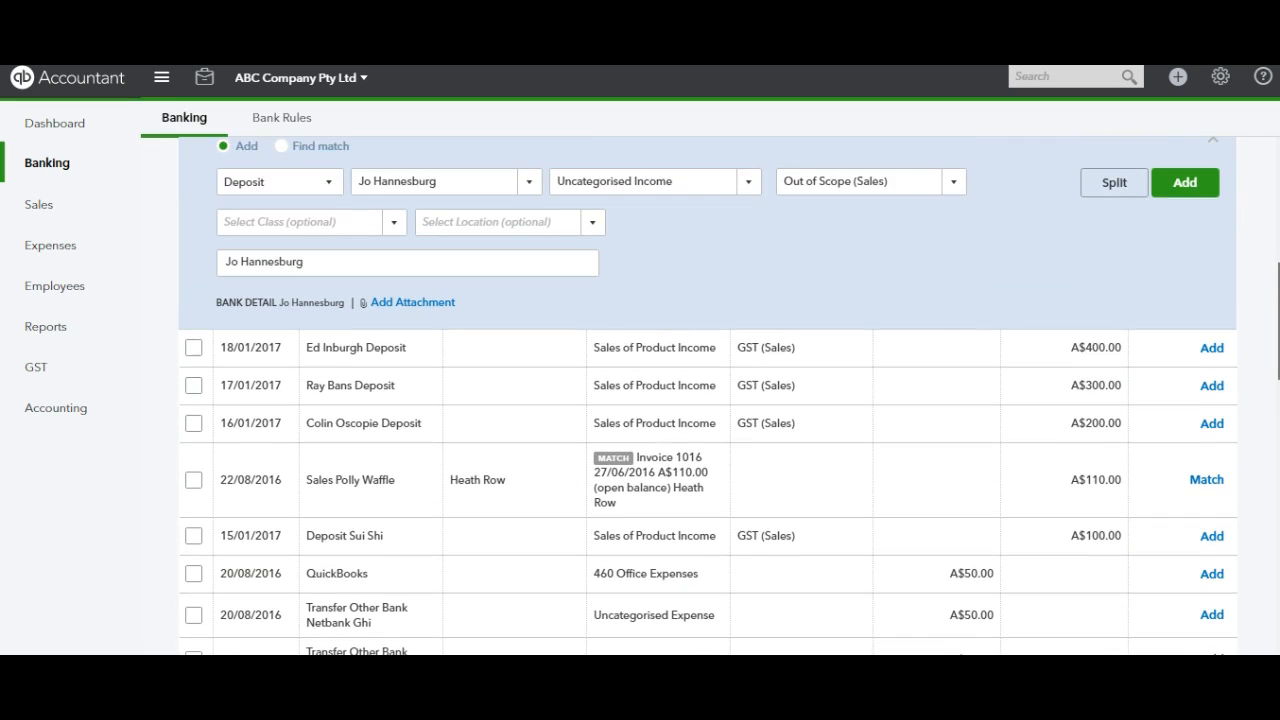
scroll(708, 396, "up", 2)
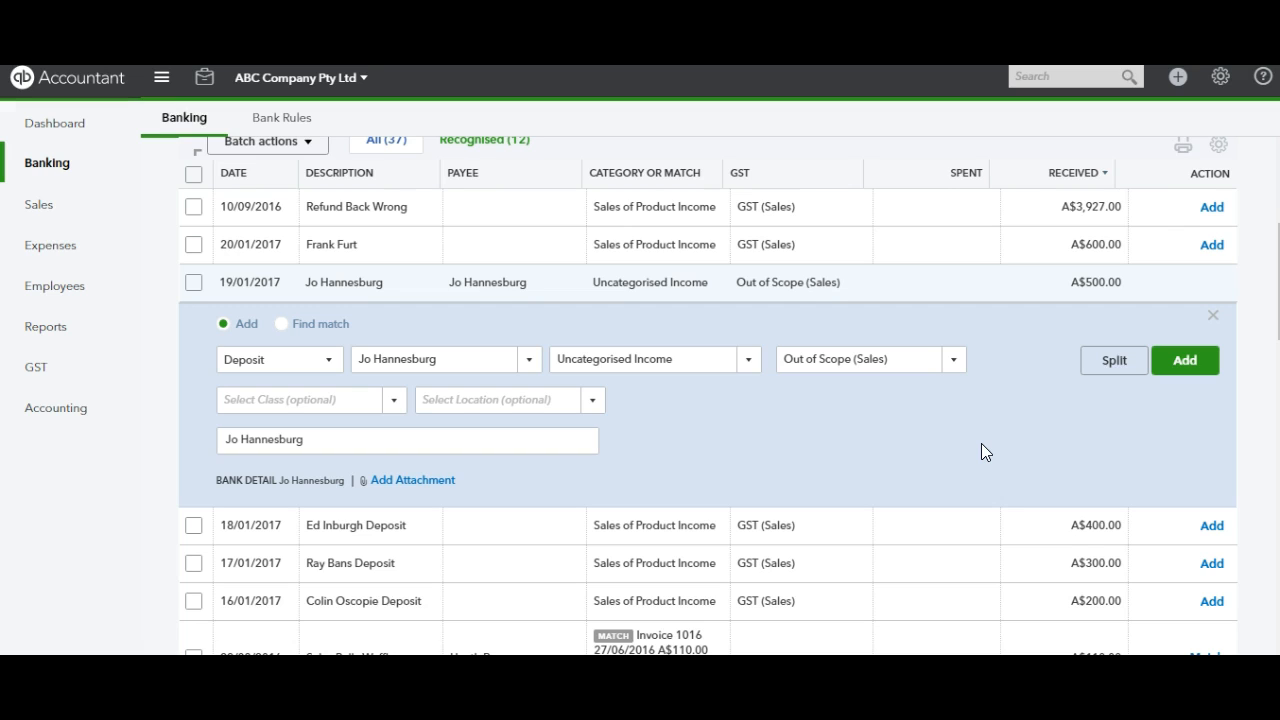
Step: Categorise the 19/01/2017 A$500.00 deposit to 802 Short Term Customer Deposits held, keeping its suggested payee
left_click(522, 355)
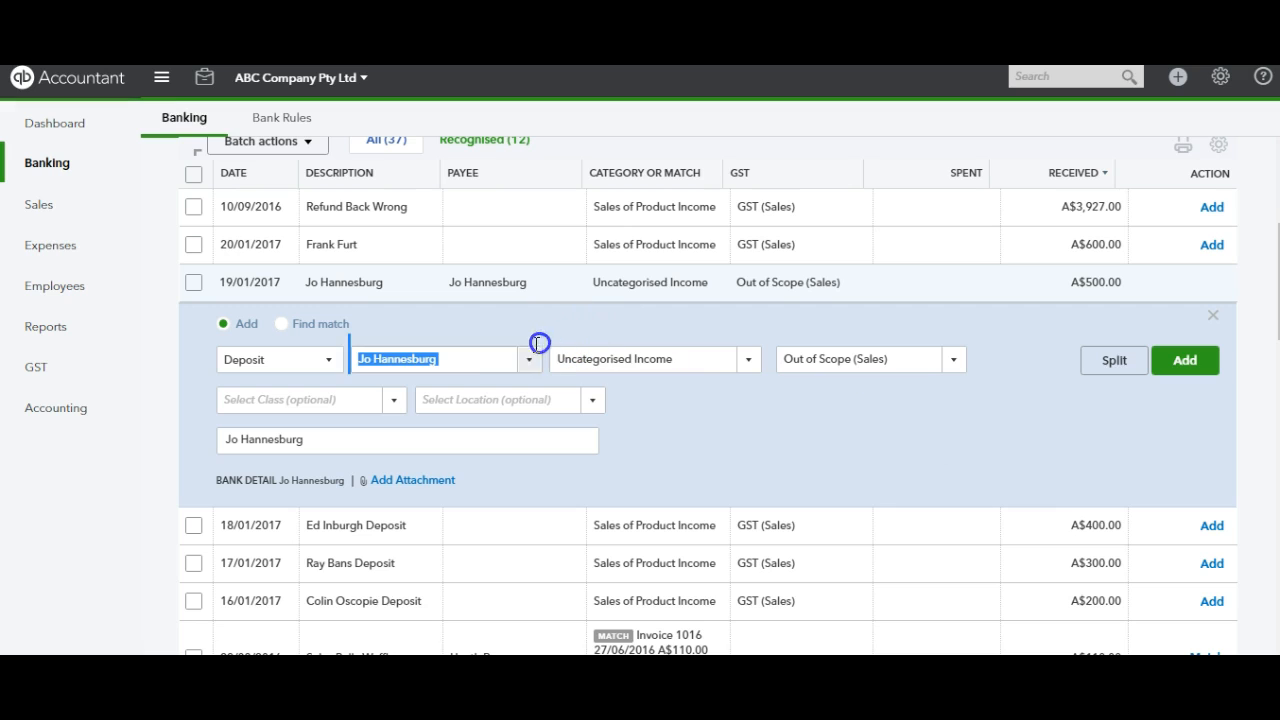
left_click(480, 365)
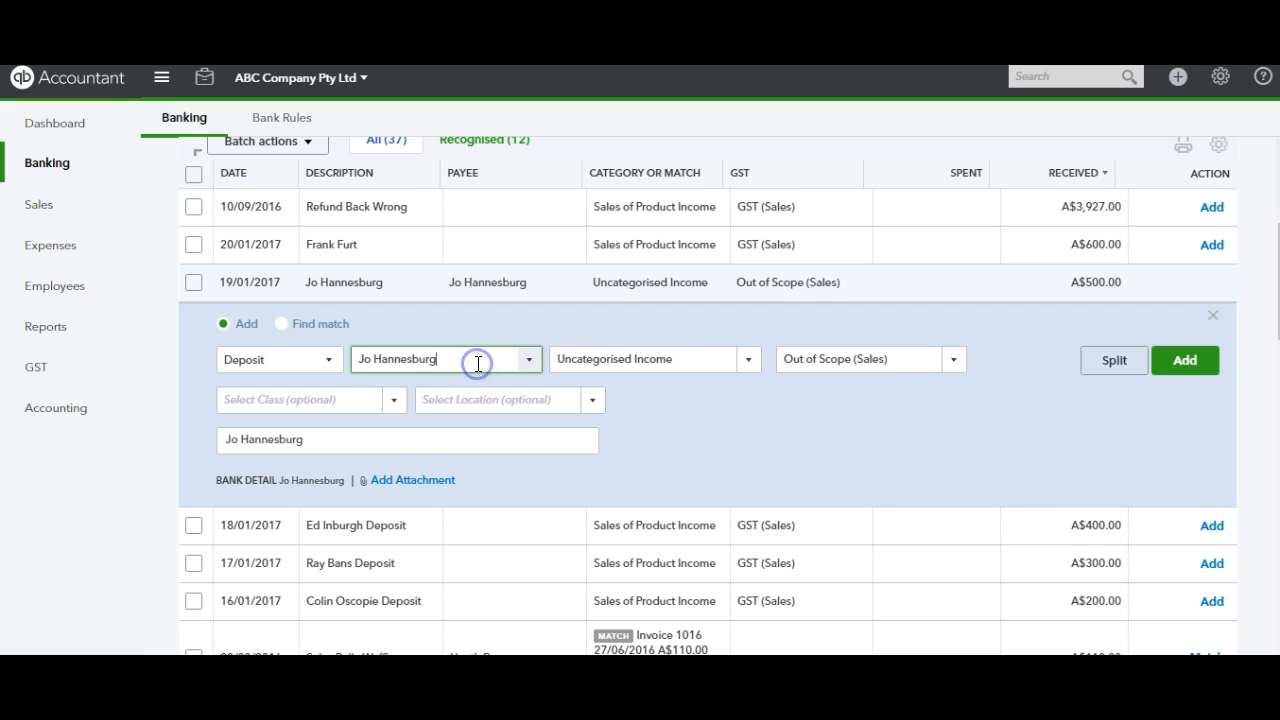
left_click(460, 363)
left_click(709, 433)
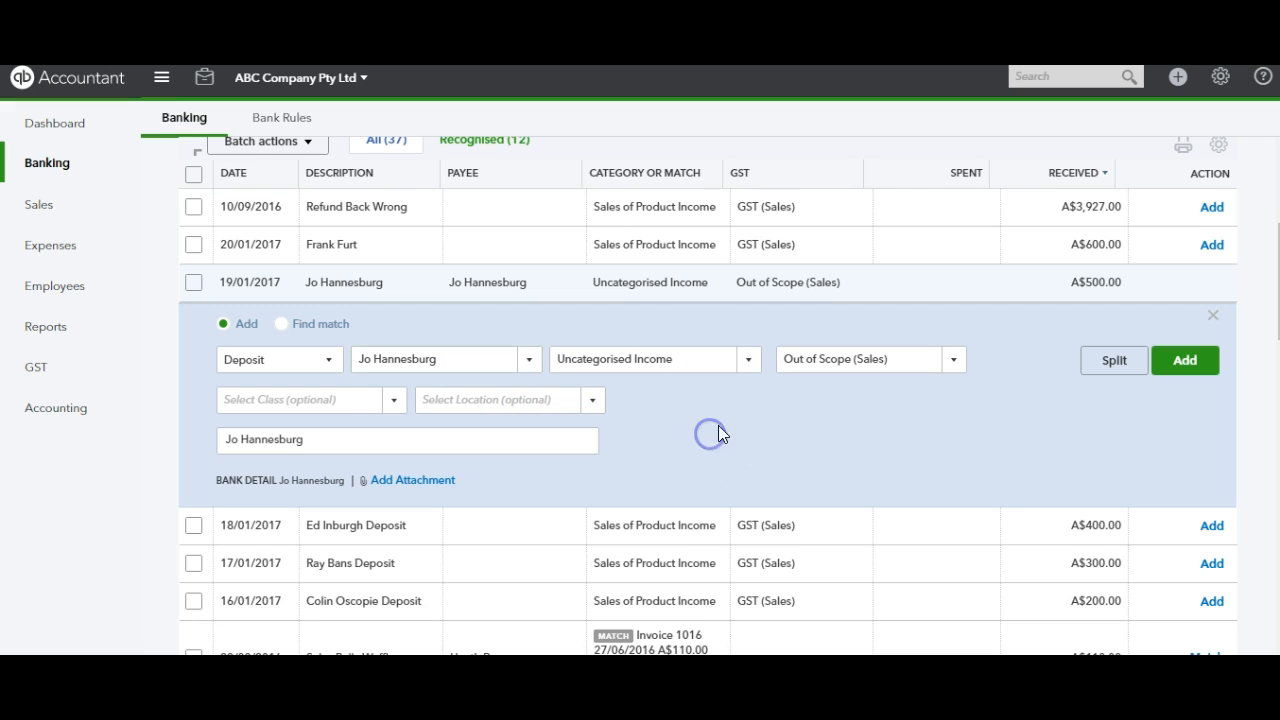
left_click(750, 368)
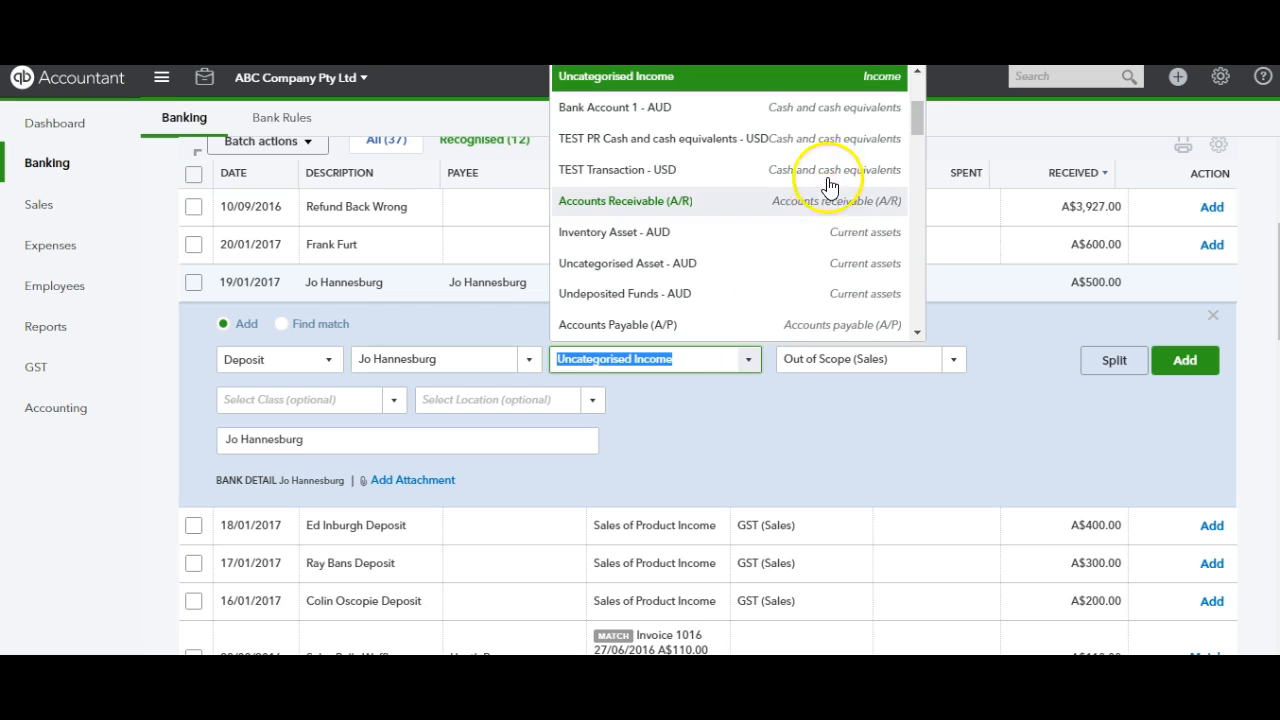
mouse_move(924, 121)
left_mouse_down()
mouse_move(924, 161)
mouse_move(924, 134)
left_mouse_up()
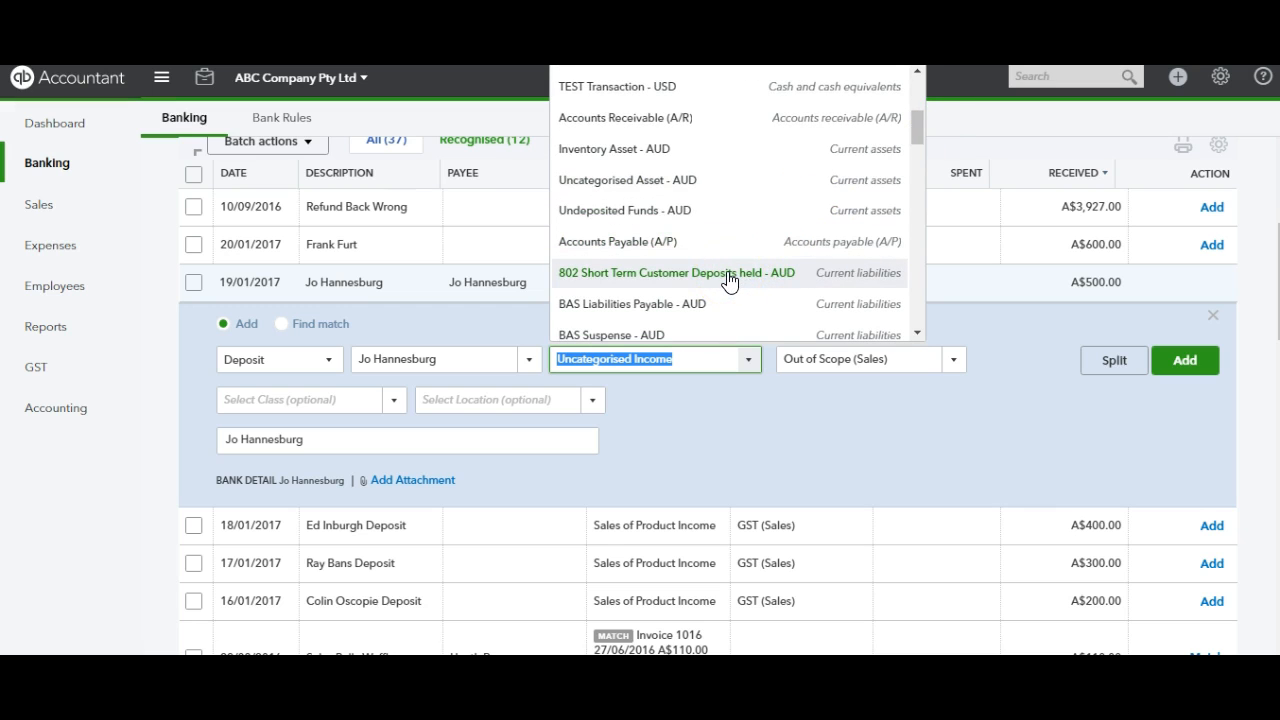
left_click(641, 277)
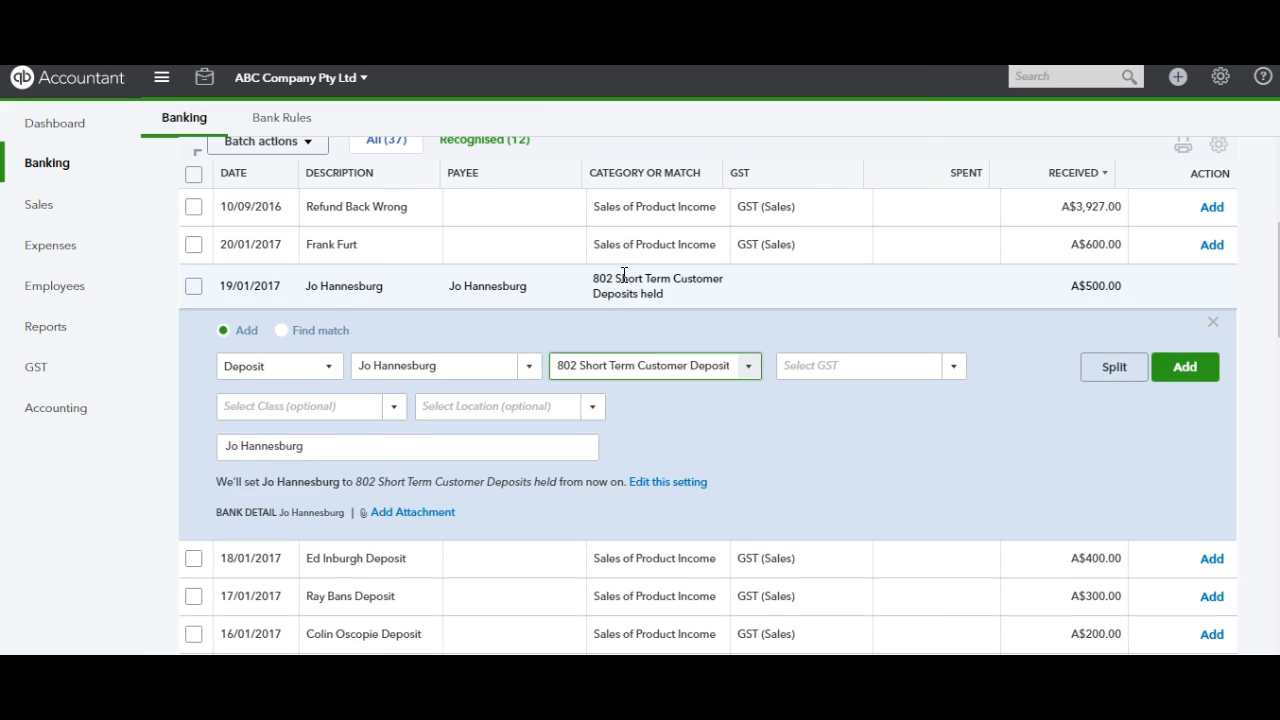
Step: Set the deposit's tax code to GST (10% Sales)
left_click(857, 430)
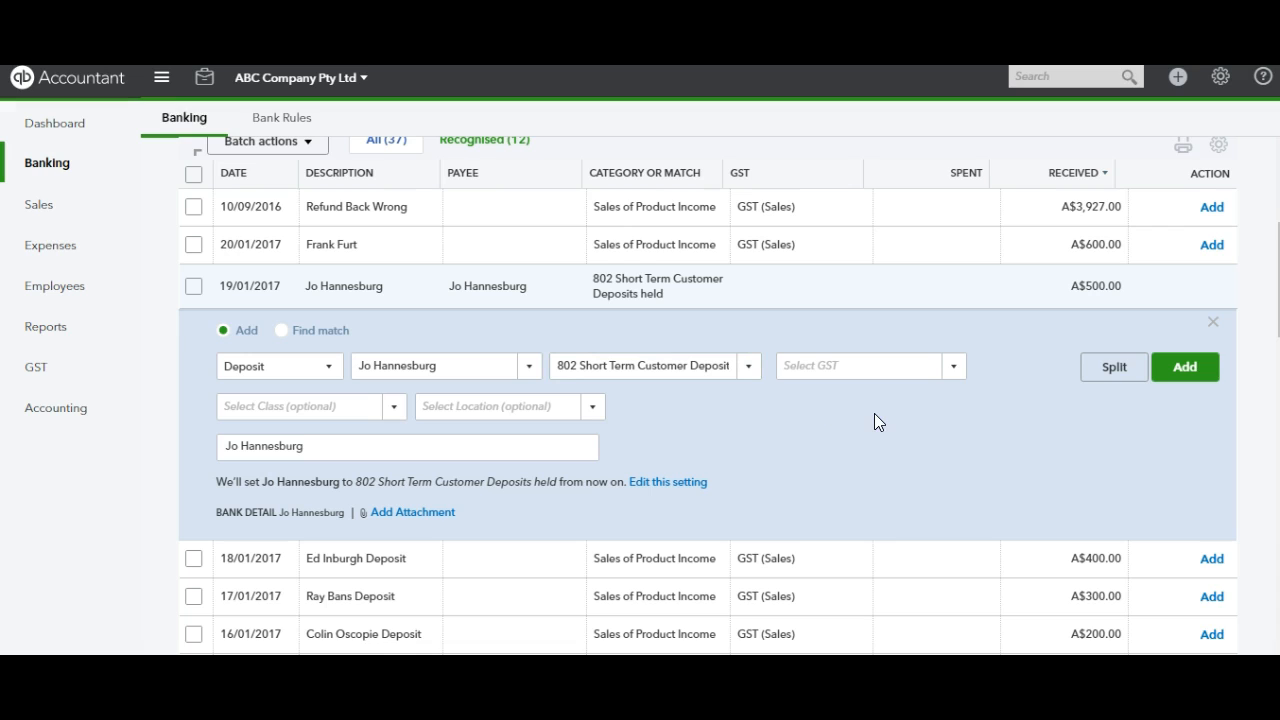
left_click(851, 424)
left_click(955, 370)
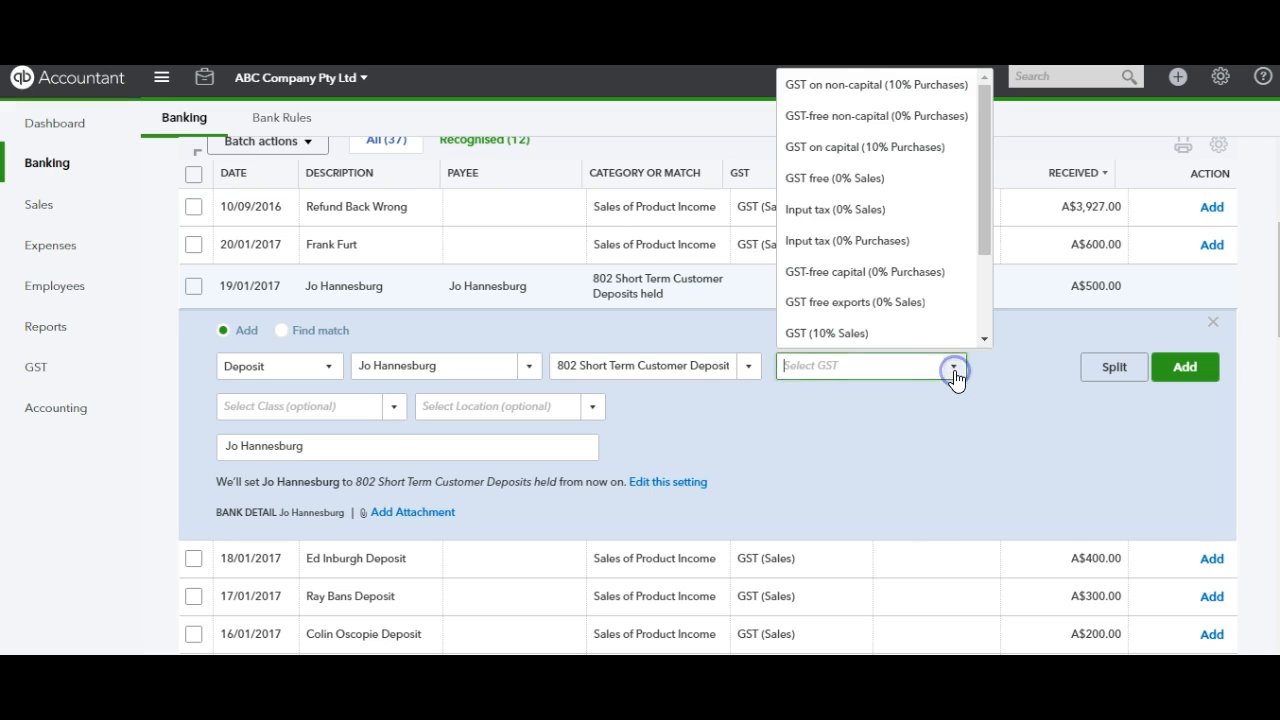
left_click(891, 336)
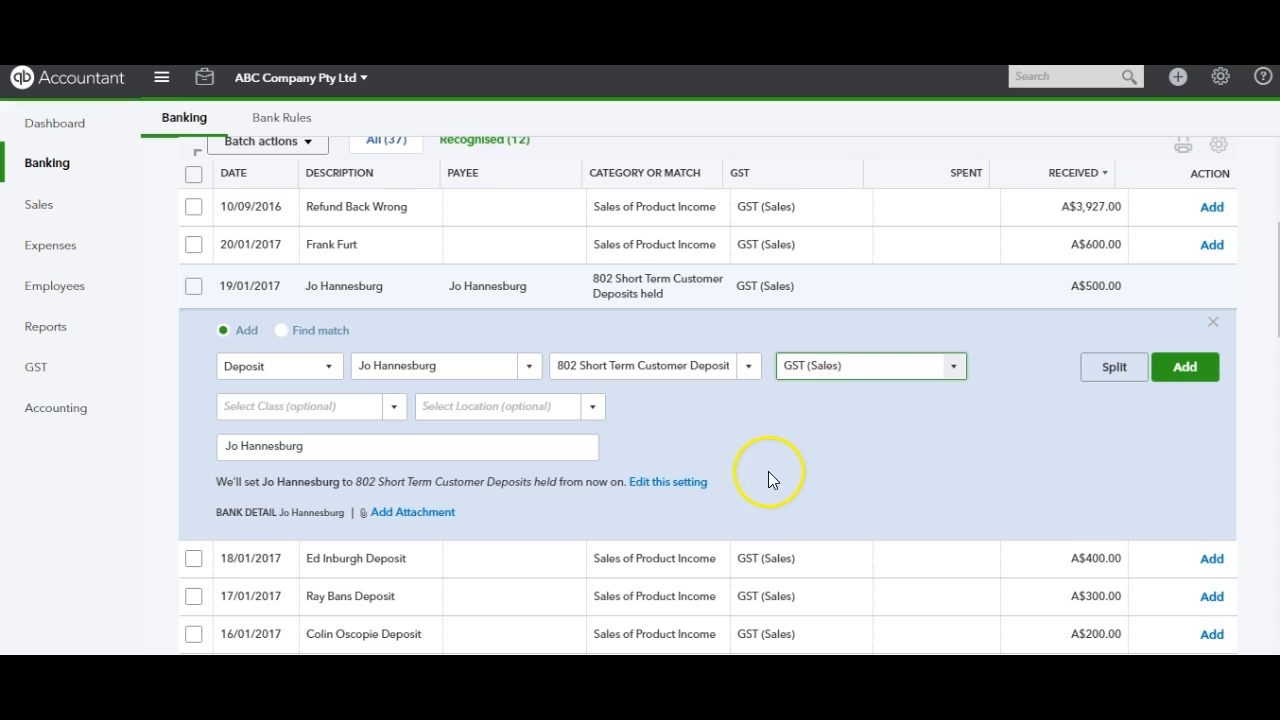
Step: Append "- Deposit 10% Quote 4001" to the payee name in the deposit's description
left_click(473, 452)
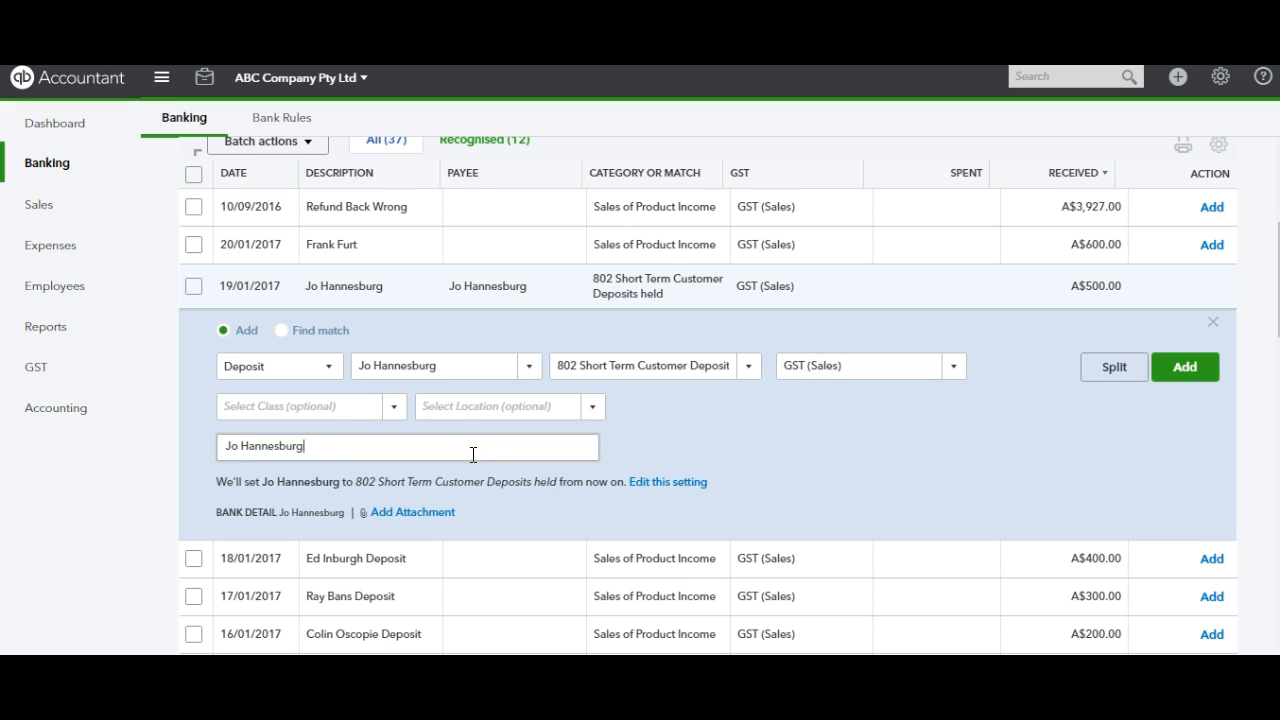
type("-")
type("Deposit 10")
type("% Qu")
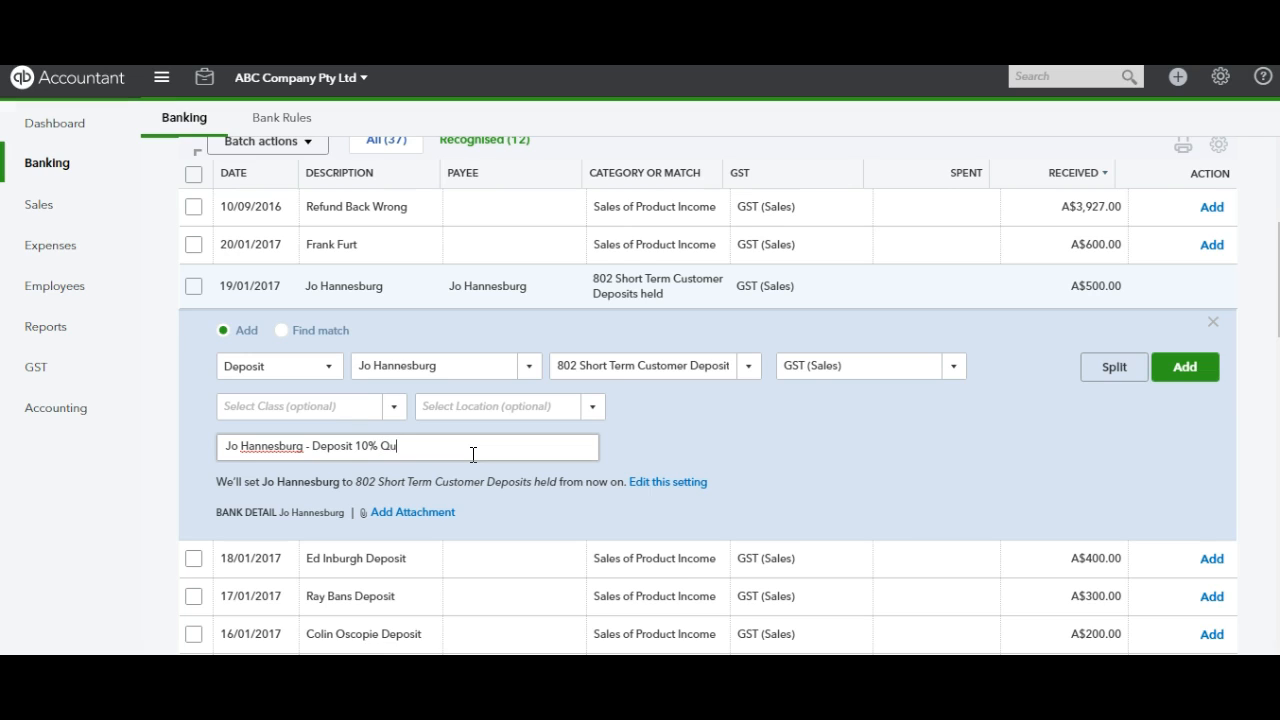
type("ote 4001")
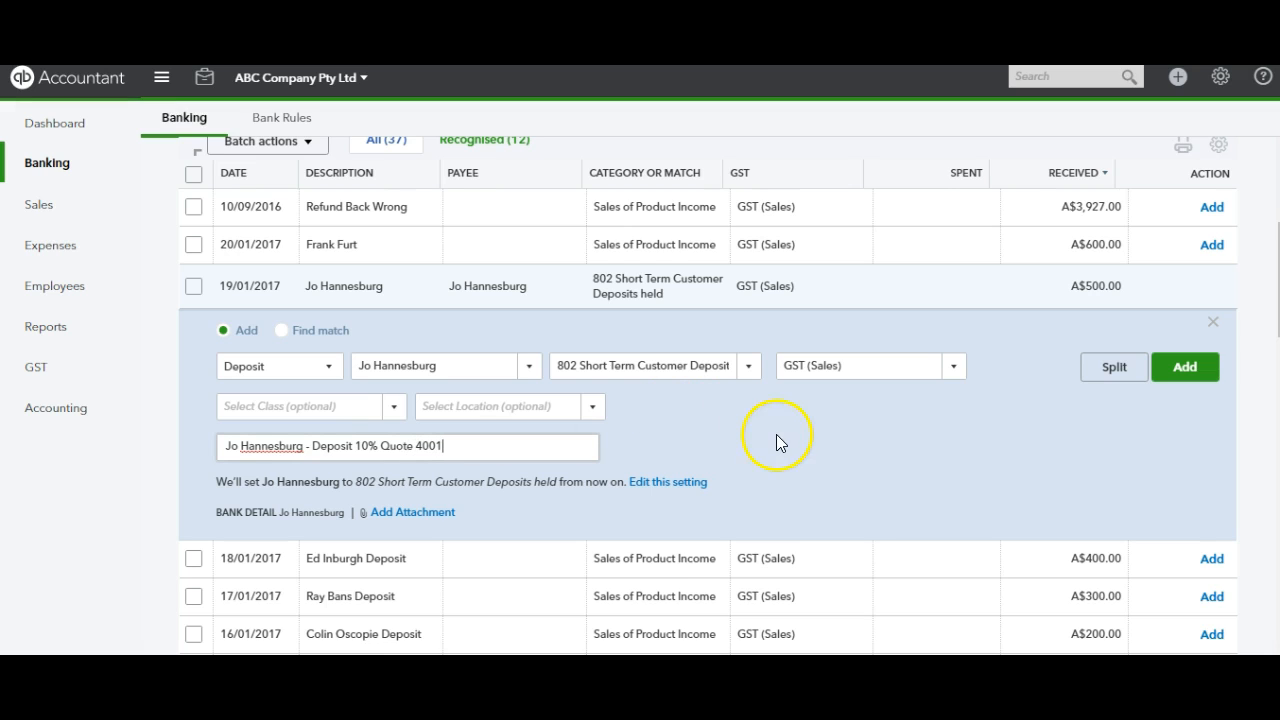
left_click(811, 461)
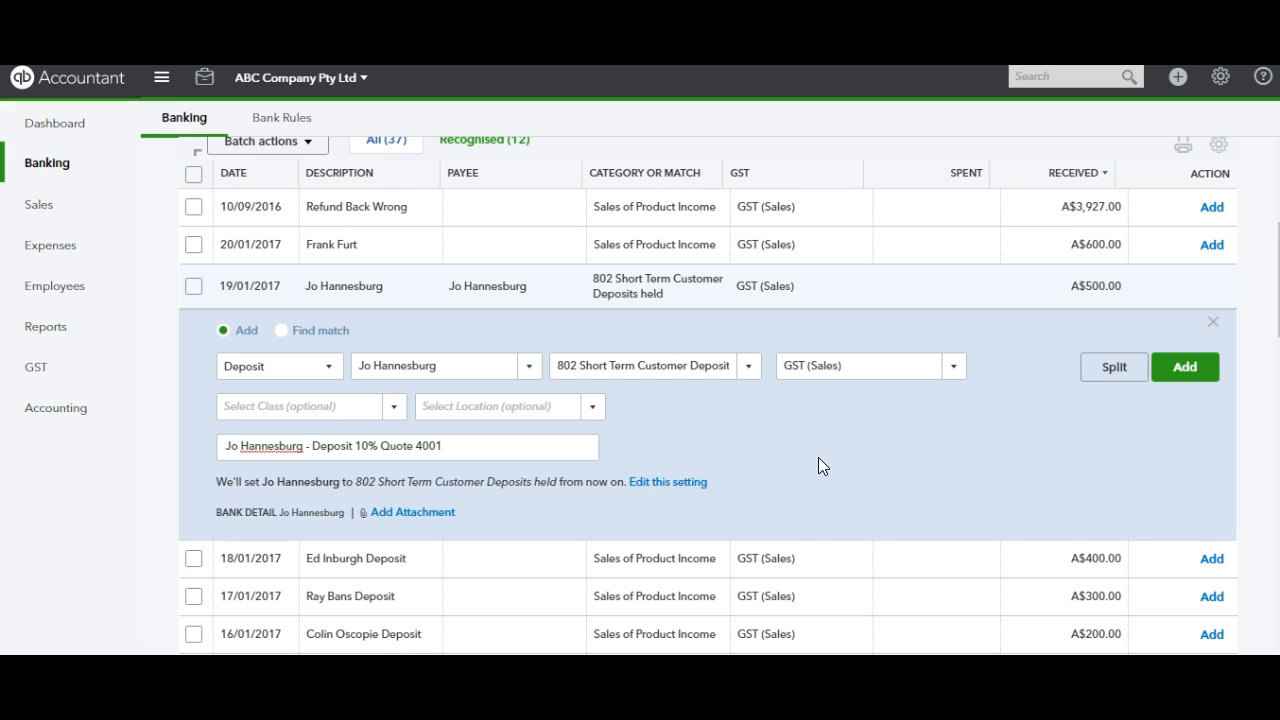
Step: Add the A$500.00 deposit to the books with class and location left blank
left_click(325, 412)
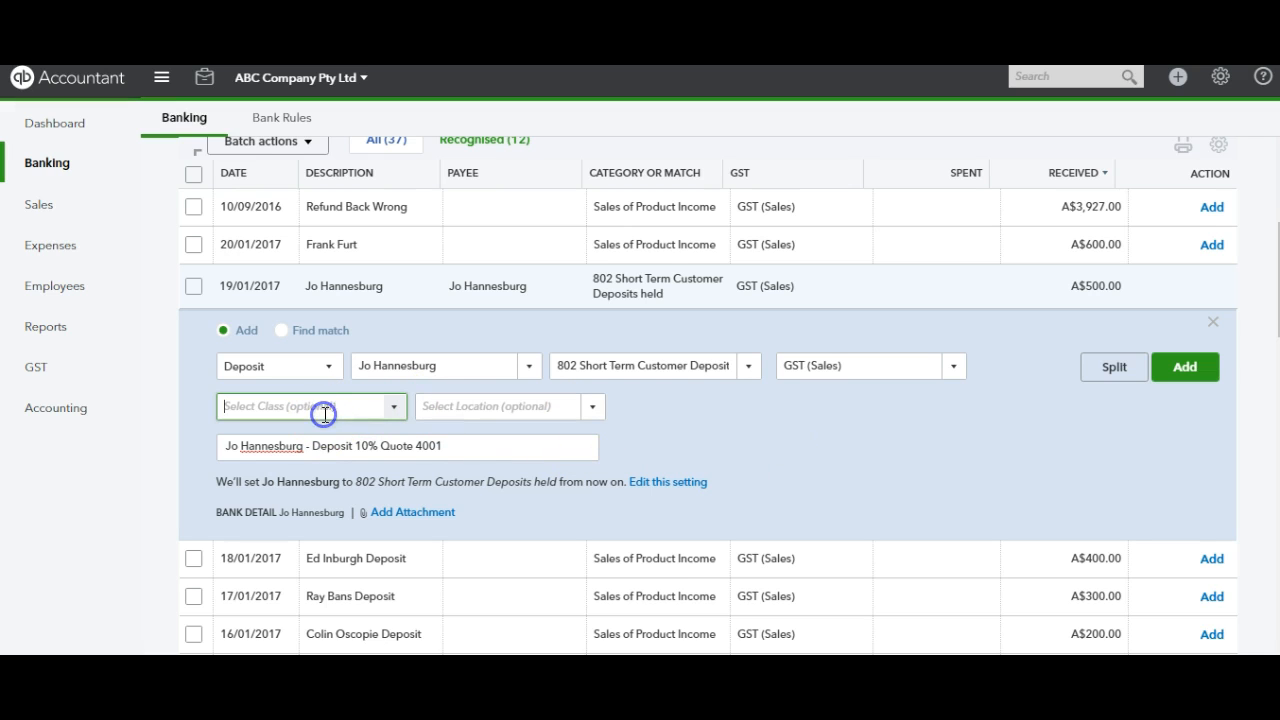
left_click(483, 405)
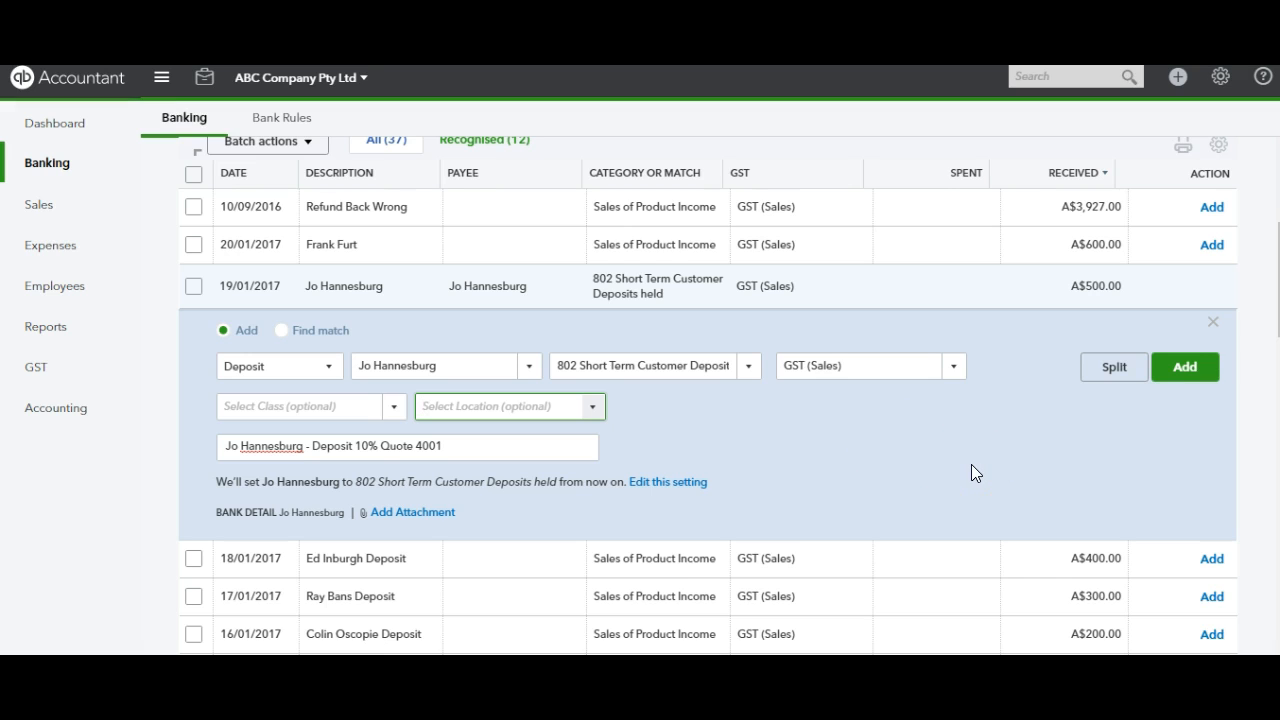
left_click(1182, 376)
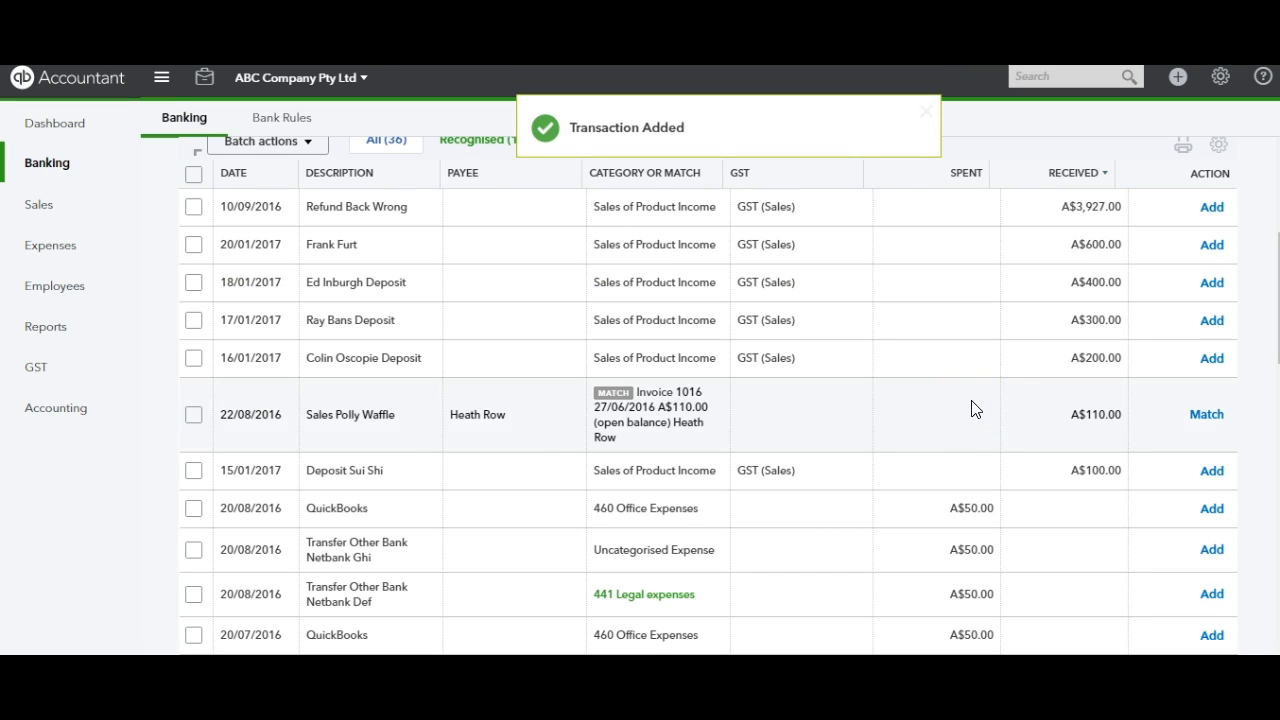
Step: Review the recorded 19/01/2017 A$500.00 deposit among the transactions already in QuickBooks and close its details
scroll(709, 400, "up", 3)
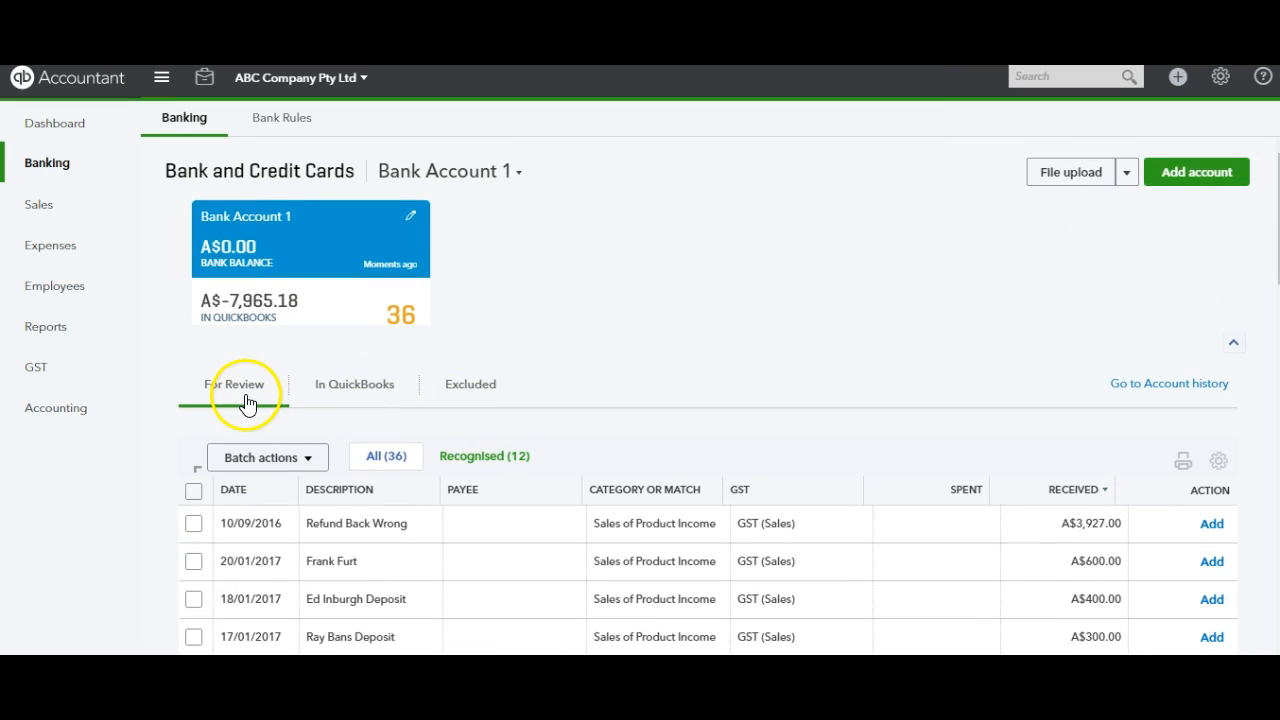
left_click(367, 392)
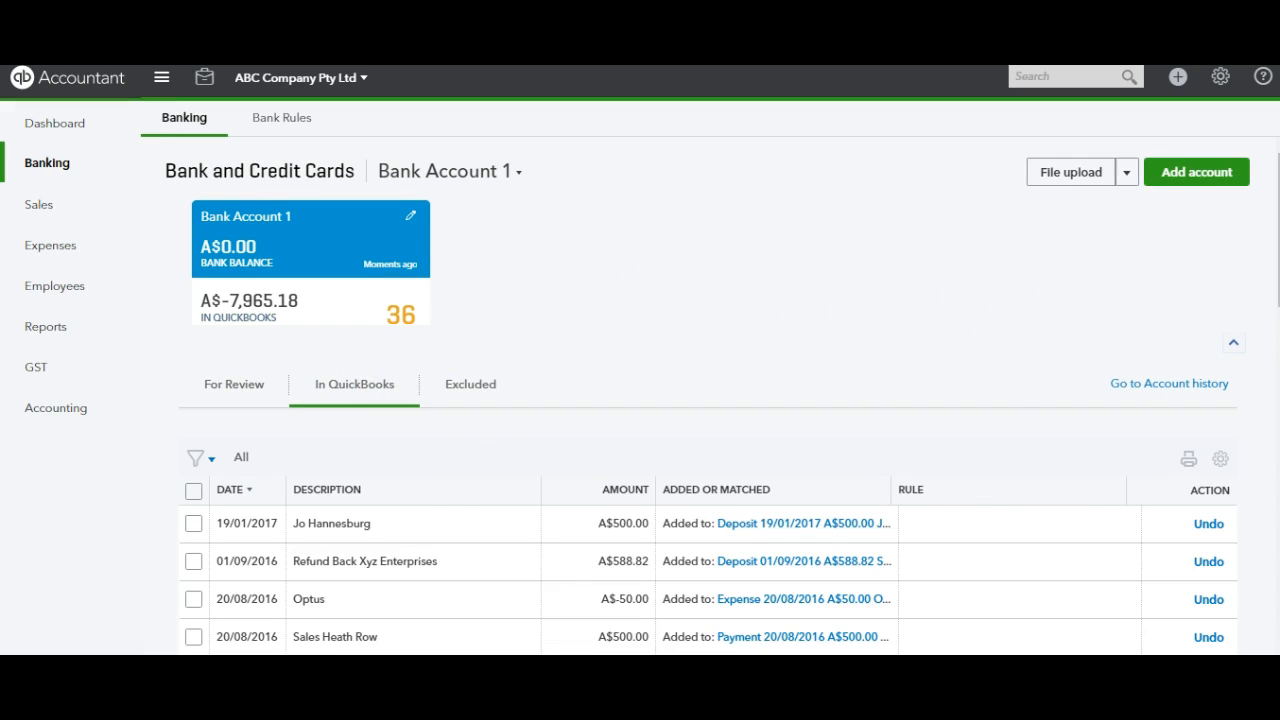
scroll(723, 393, "down", 1)
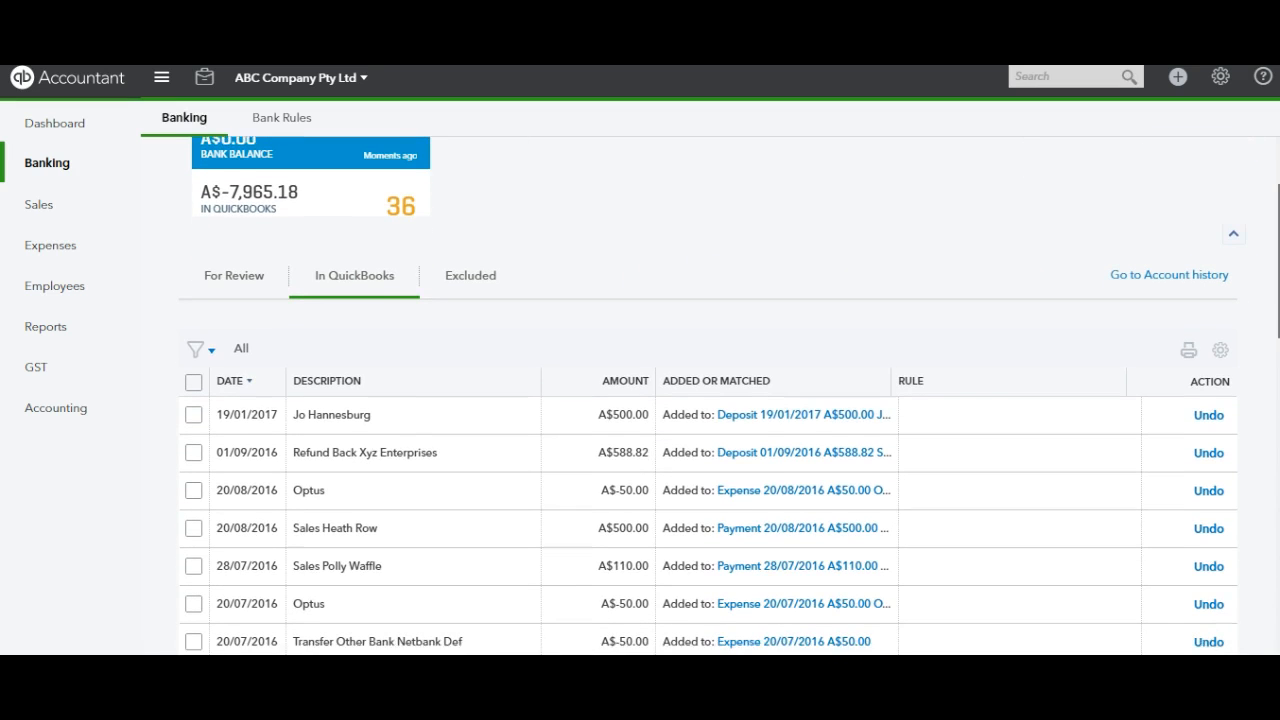
scroll(723, 393, "down", 1)
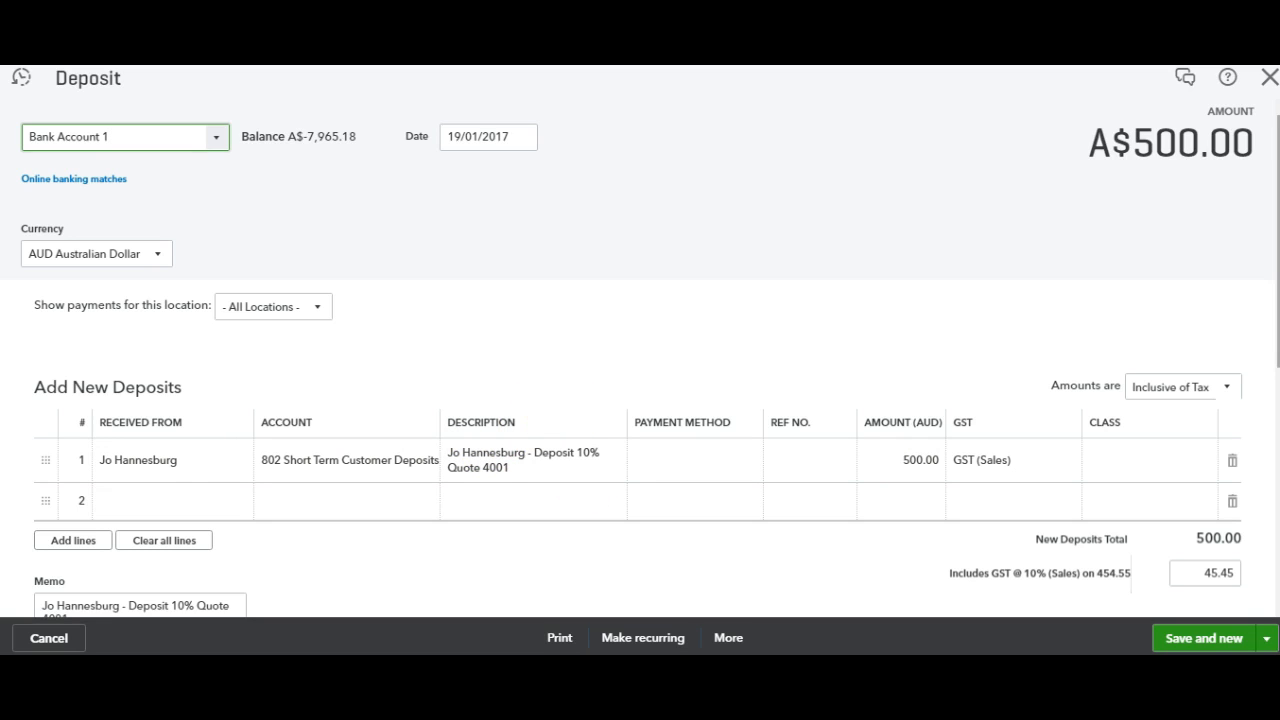
left_click(1269, 77)
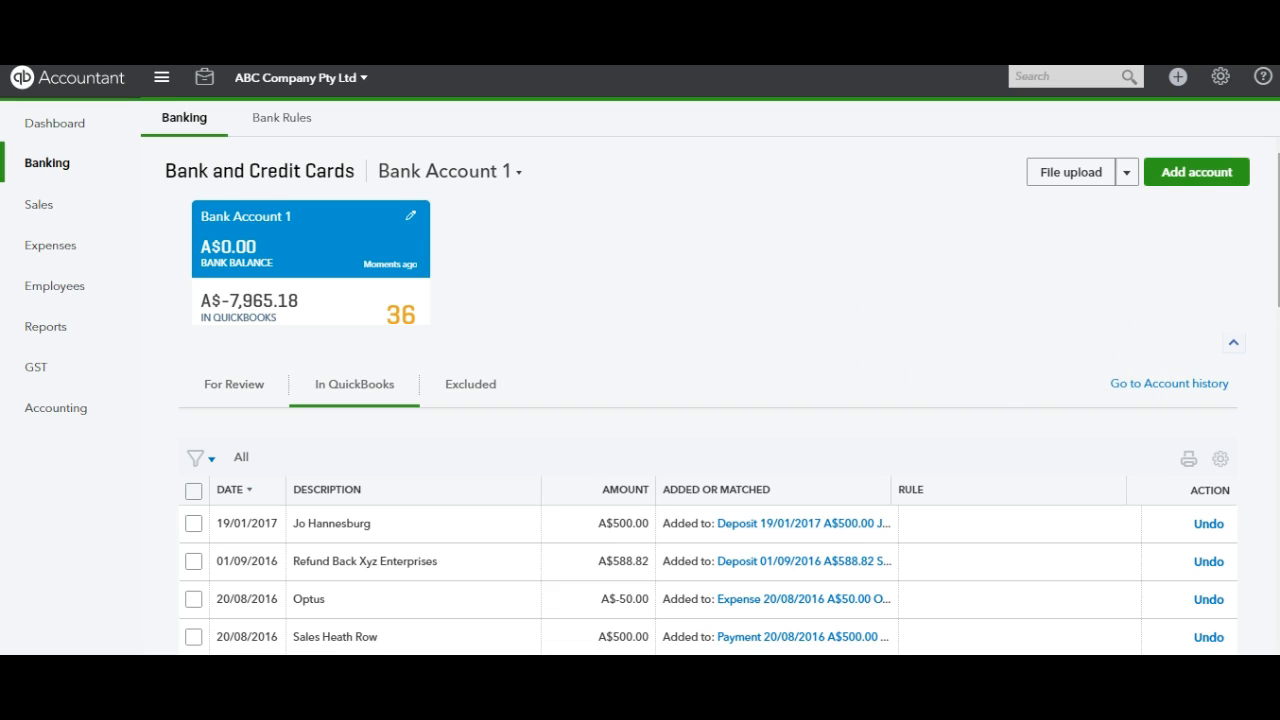
Step: Undo the added 19/01/2017 A$500.00 deposit and return to the transactions awaiting review
scroll(708, 399, "down", 2)
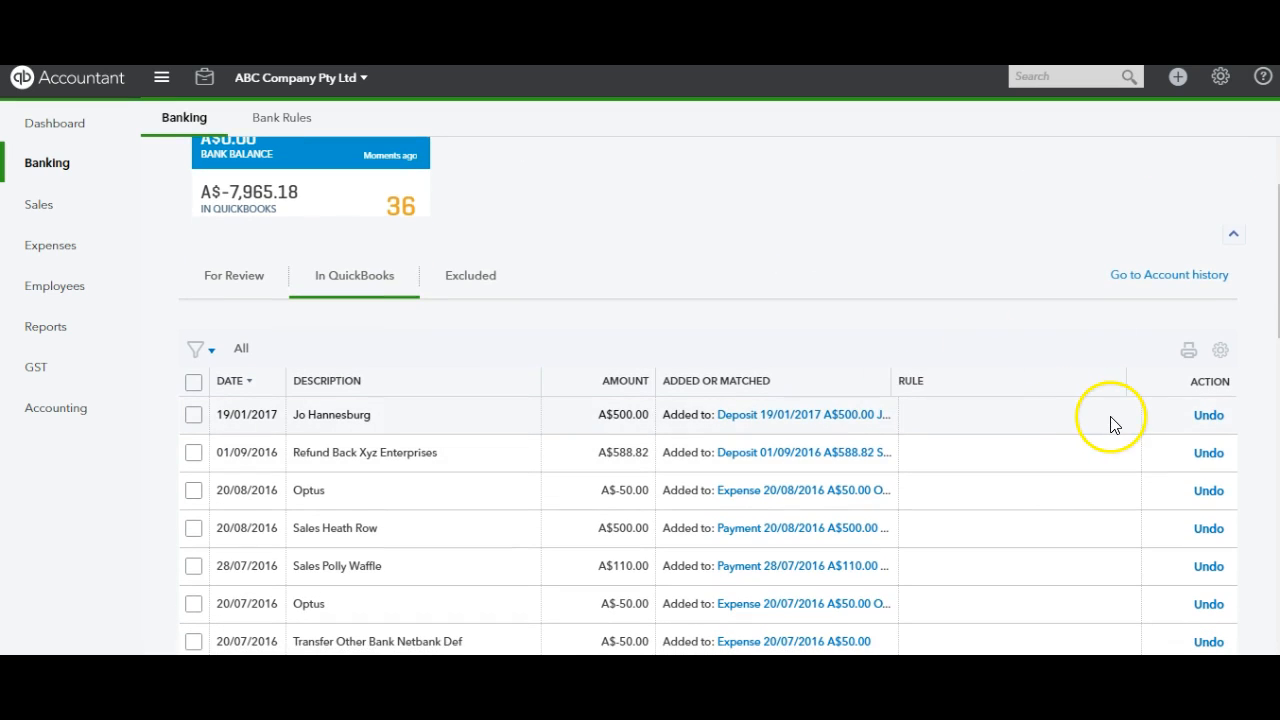
left_click(1209, 418)
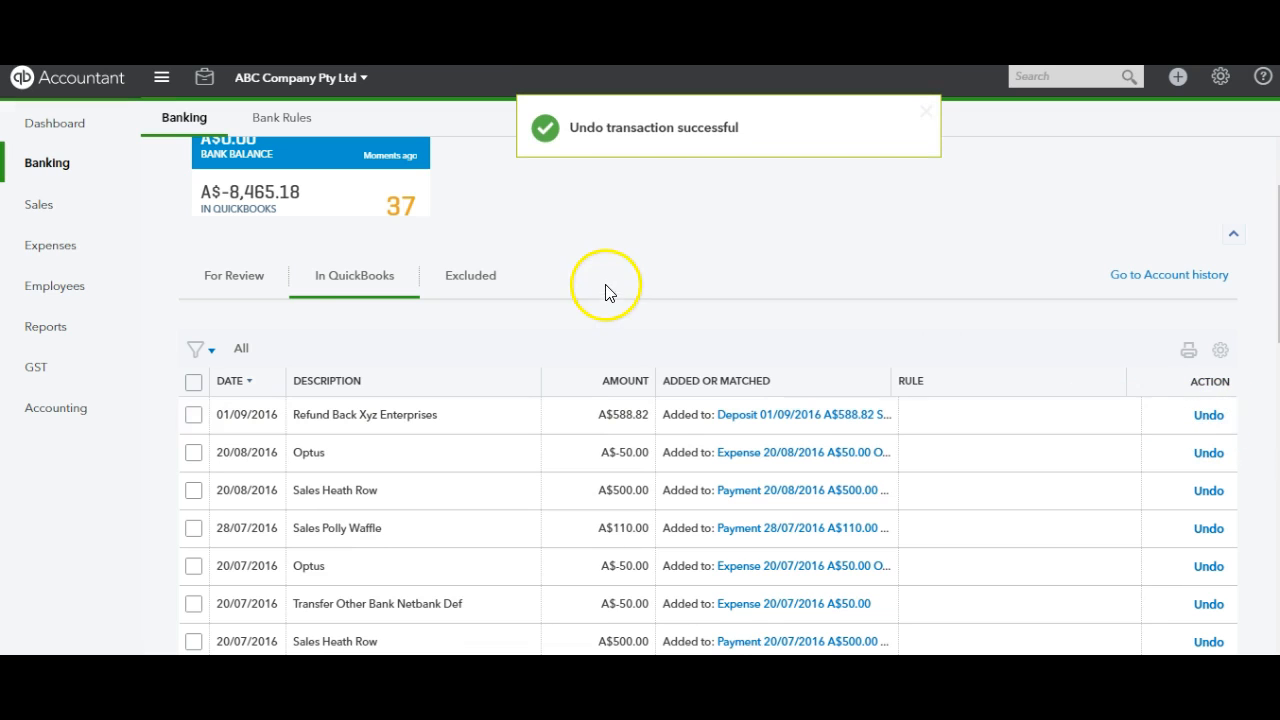
left_click(236, 279)
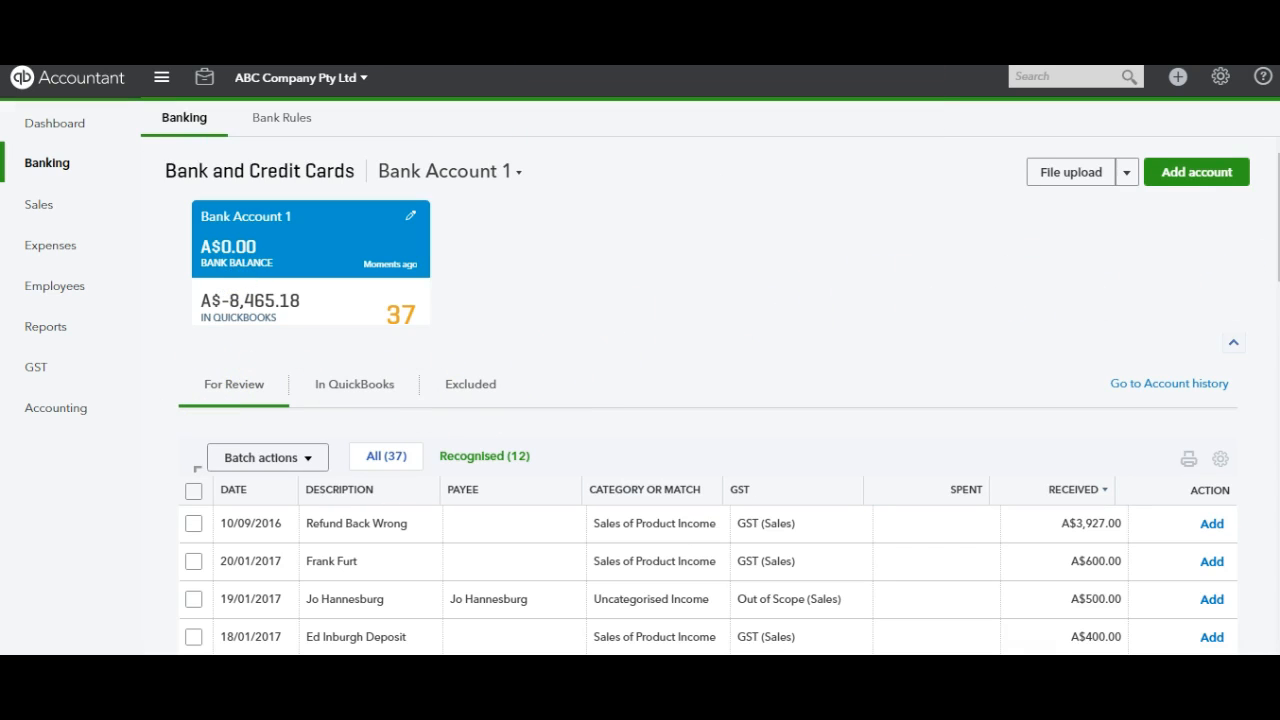
Step: Expand the 19/01/2017 A$500.00 deposit and start searching for a transaction to match it to
scroll(708, 400, "down", 2)
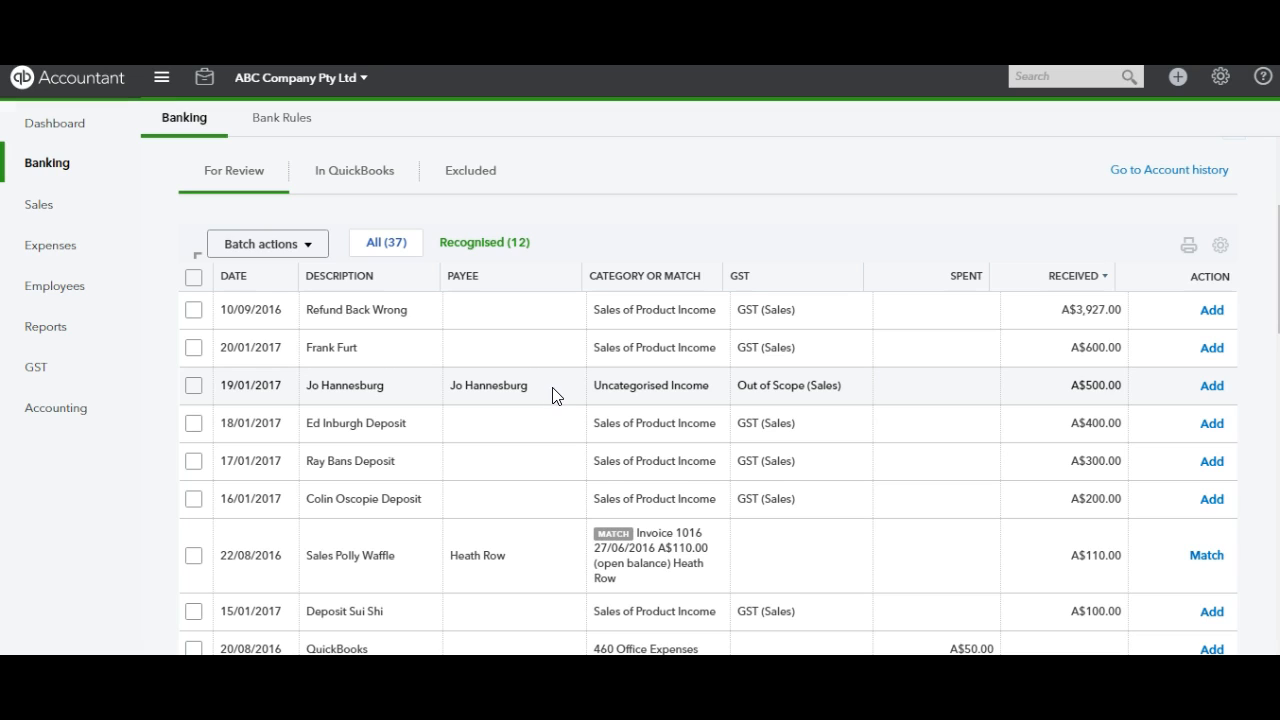
left_click(545, 390)
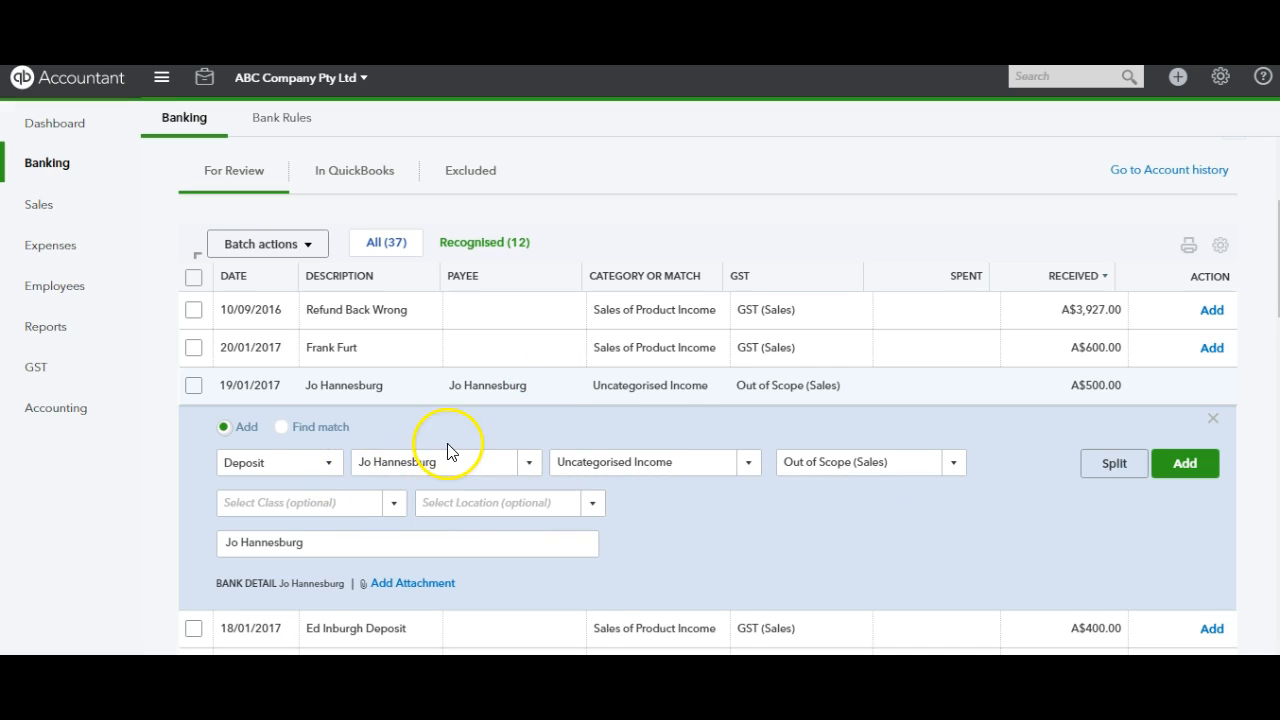
left_click(282, 427)
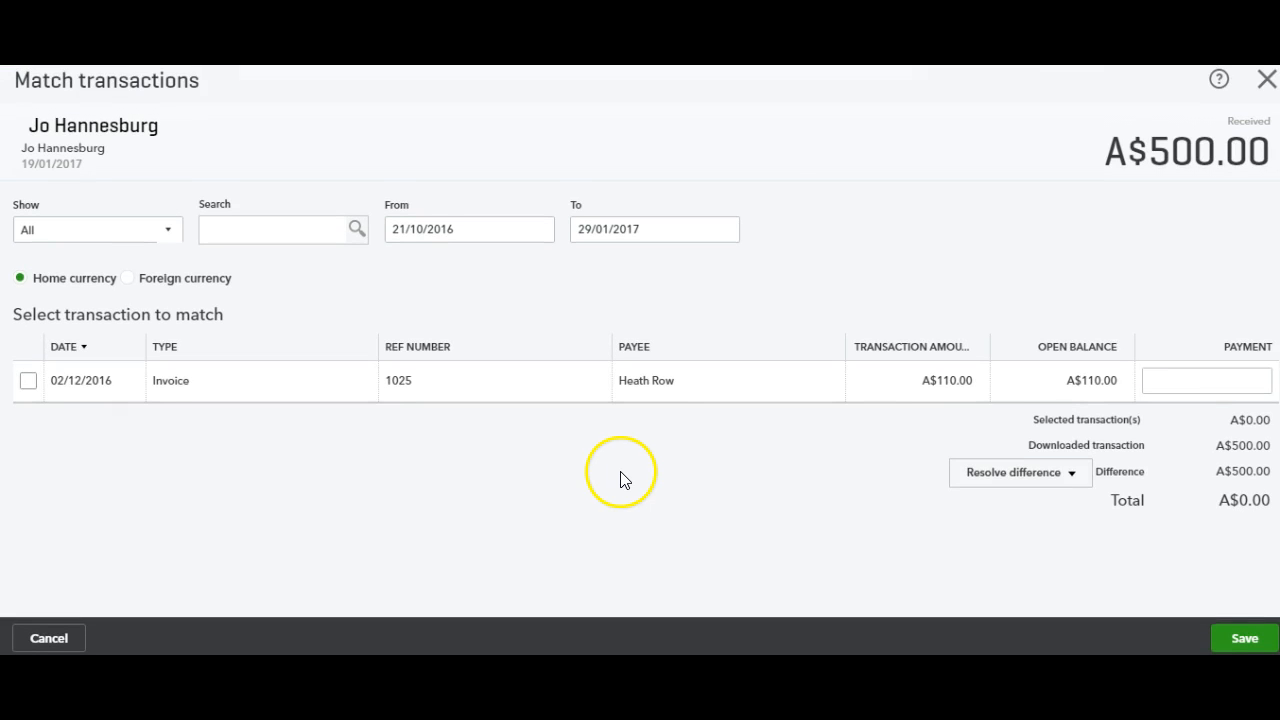
left_click(300, 236)
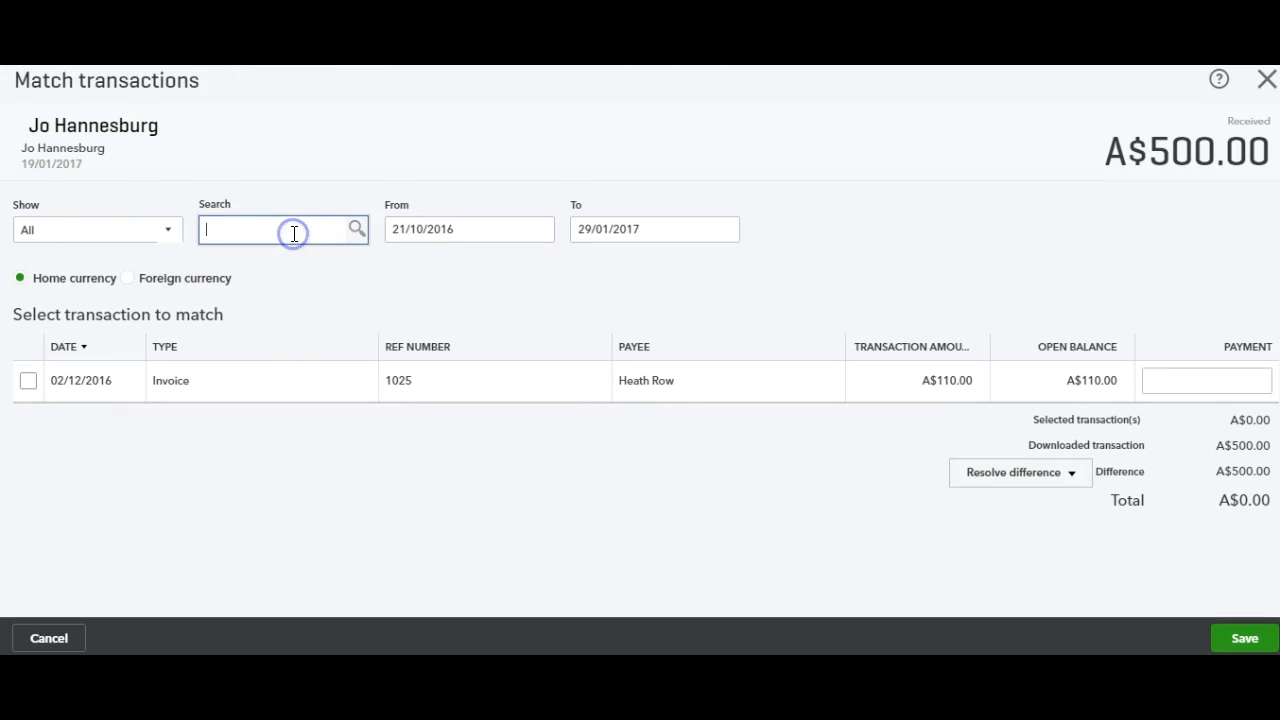